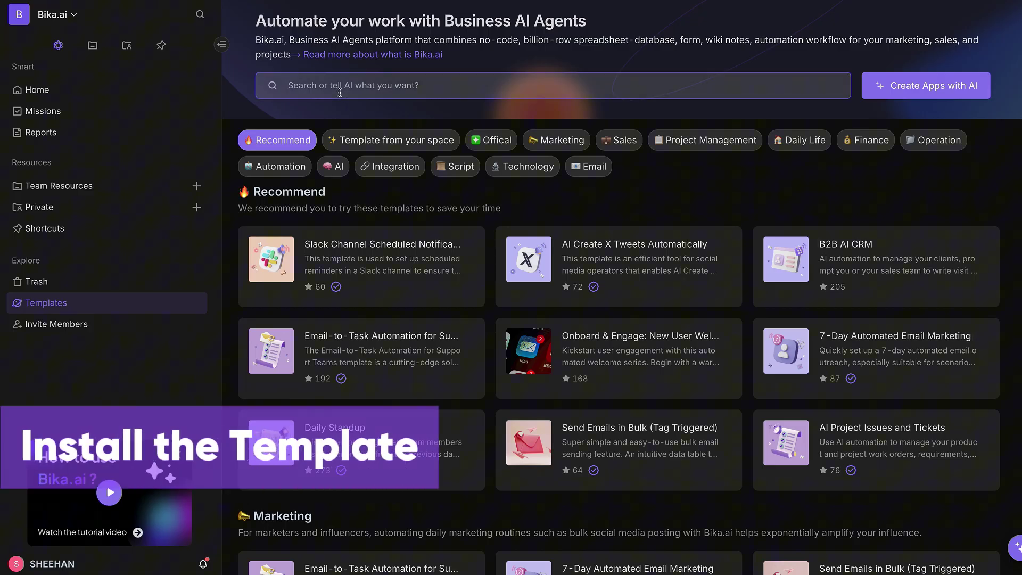
- Install the 'heygen' template Batch generation of HeyGen AI videos and open HeyGen Characters
text(heygen)
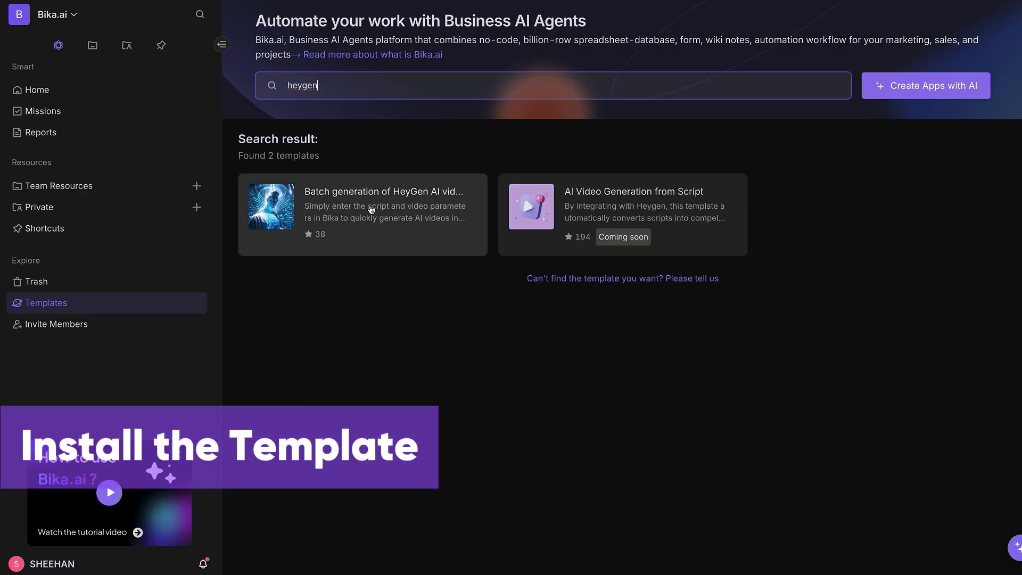
click(383, 242)
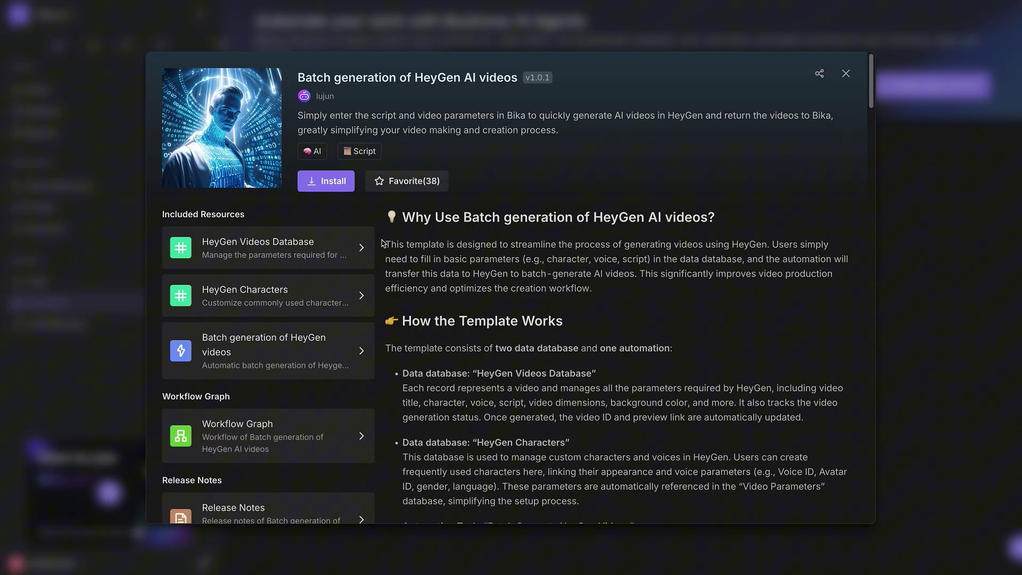
click(349, 189)
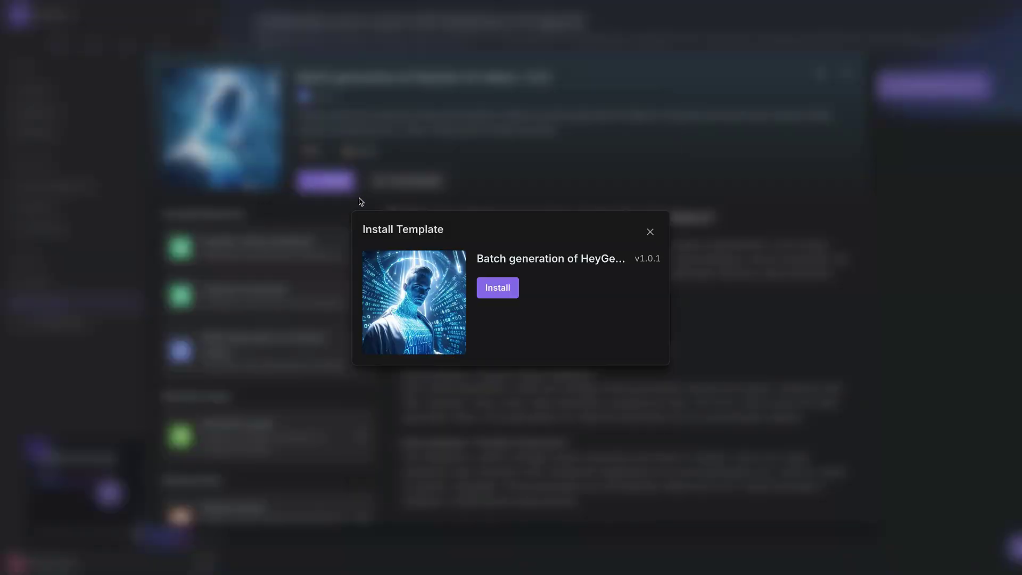
click(493, 291)
click(495, 291)
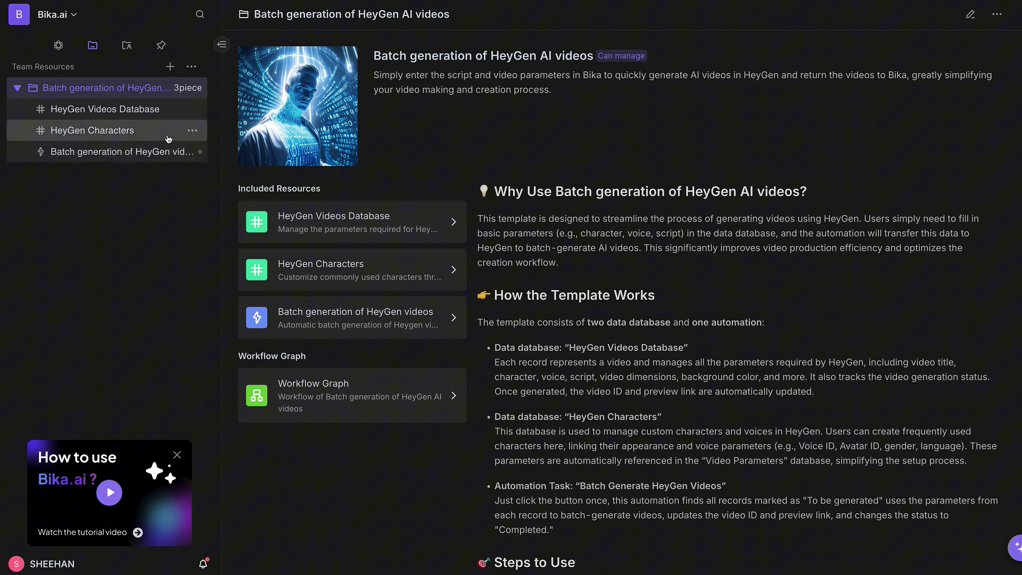
click(167, 138)
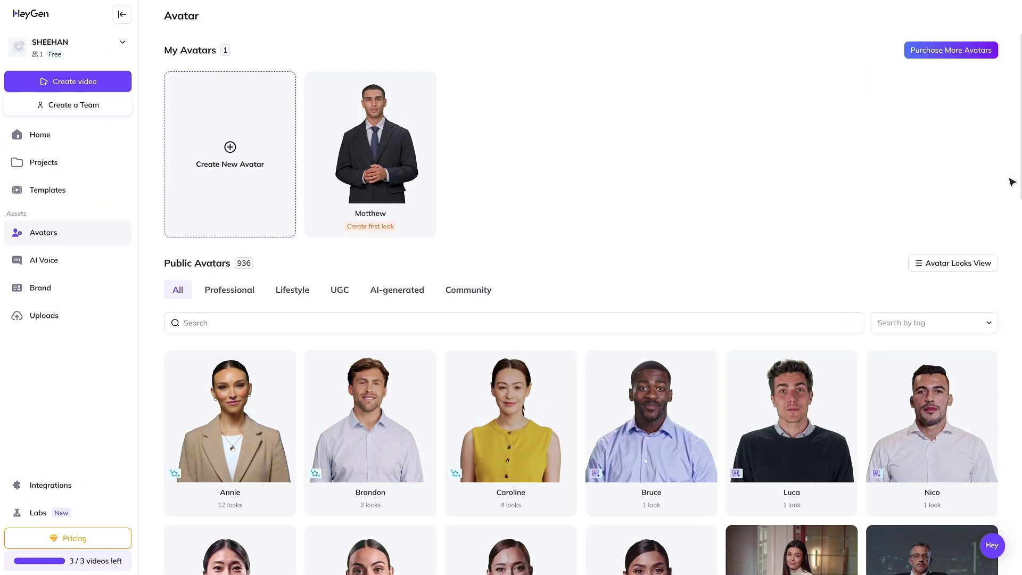
- Copy the avatar ID of Gala's Casual Sofa with iPad Front look
scroll(1011, 182, down, 9)
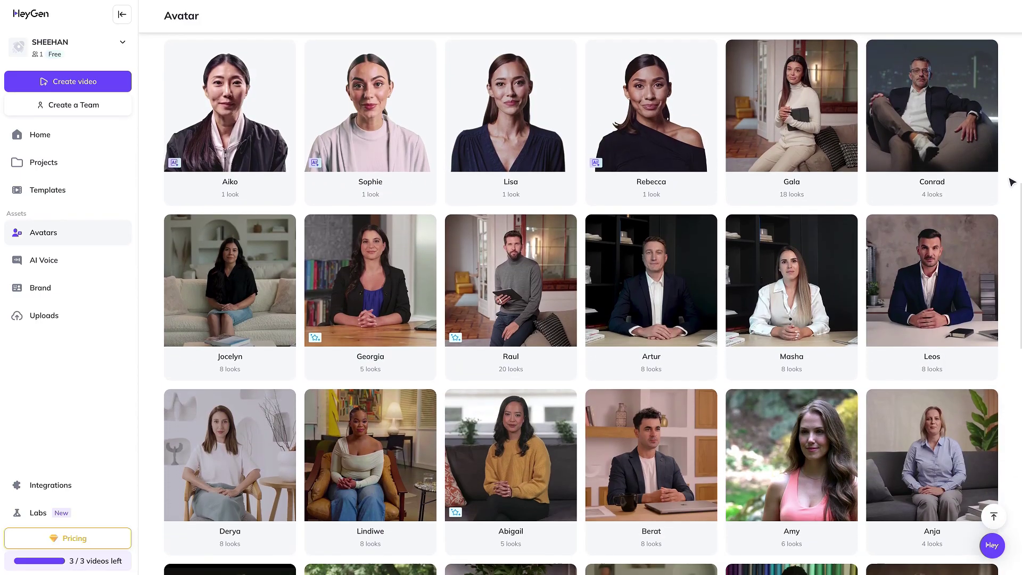
click(846, 139)
click(300, 56)
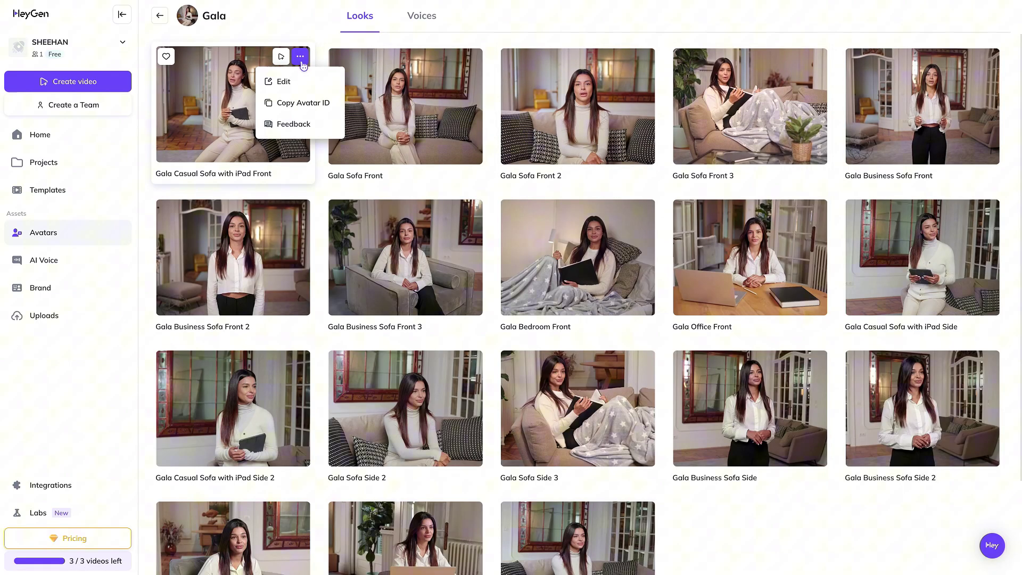
click(311, 107)
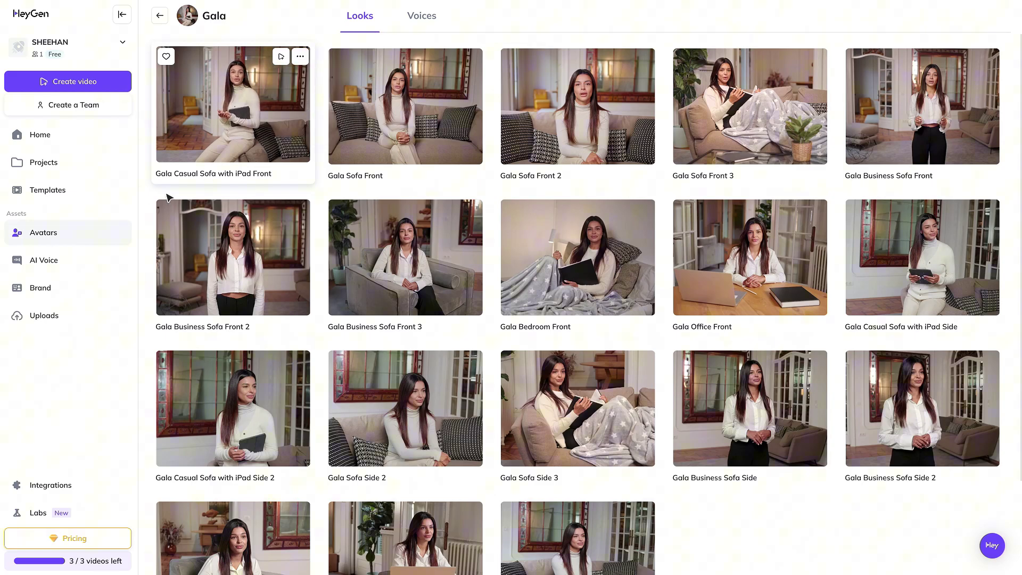
- Search the AI Voice library for 'gala' and bring up the Gala - Lifelike voice's options
click(83, 261)
click(618, 195)
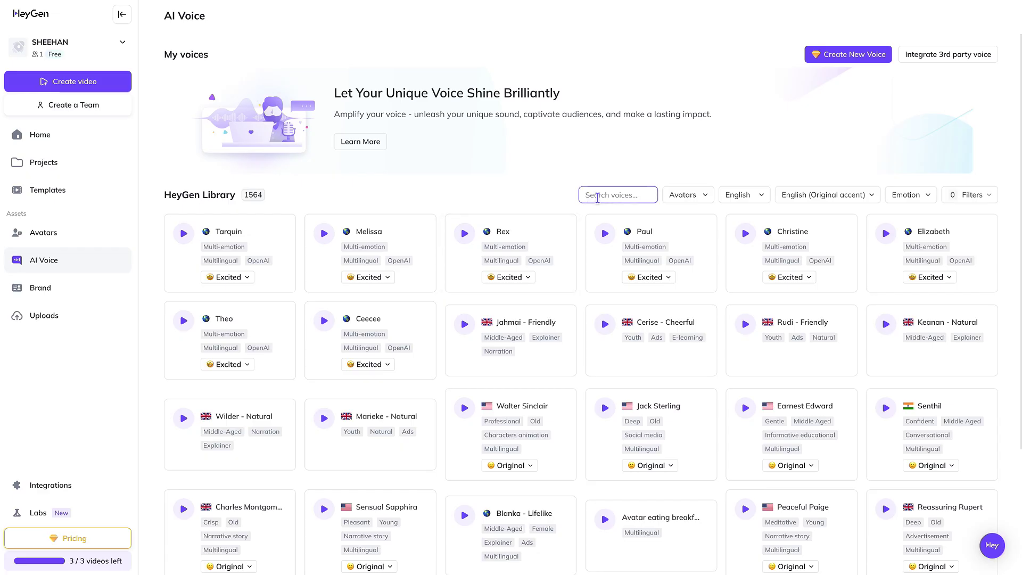
text(gala)
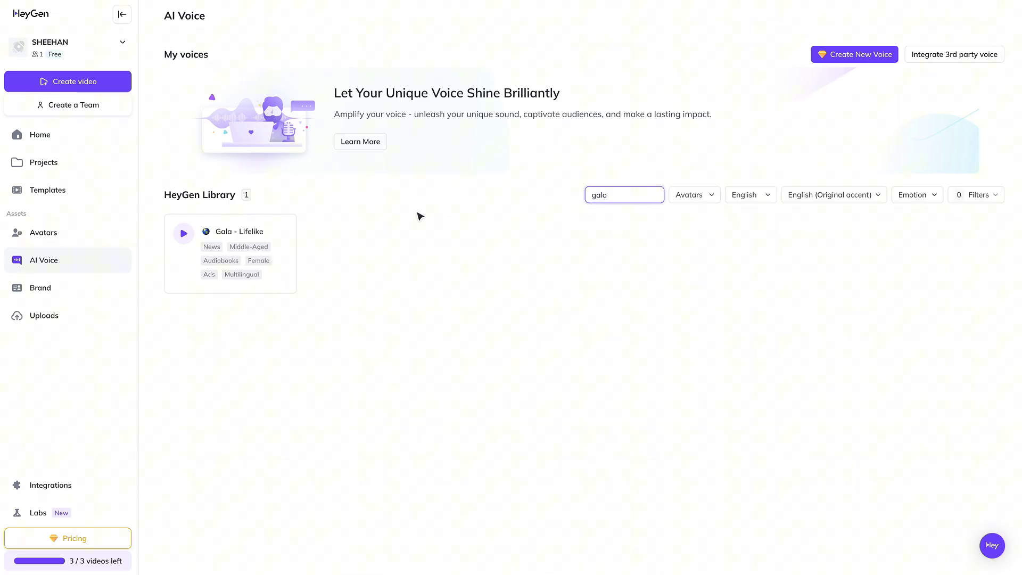
click(263, 230)
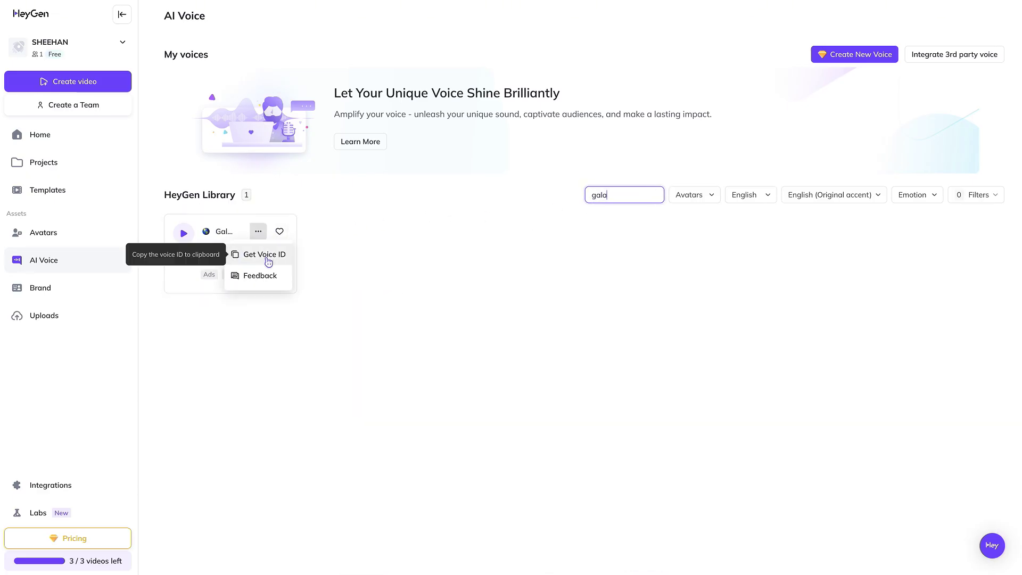
- Copy the Gala - Lifelike voice ID, then start a 'Gala' character record with the voice and avatar IDs
click(266, 256)
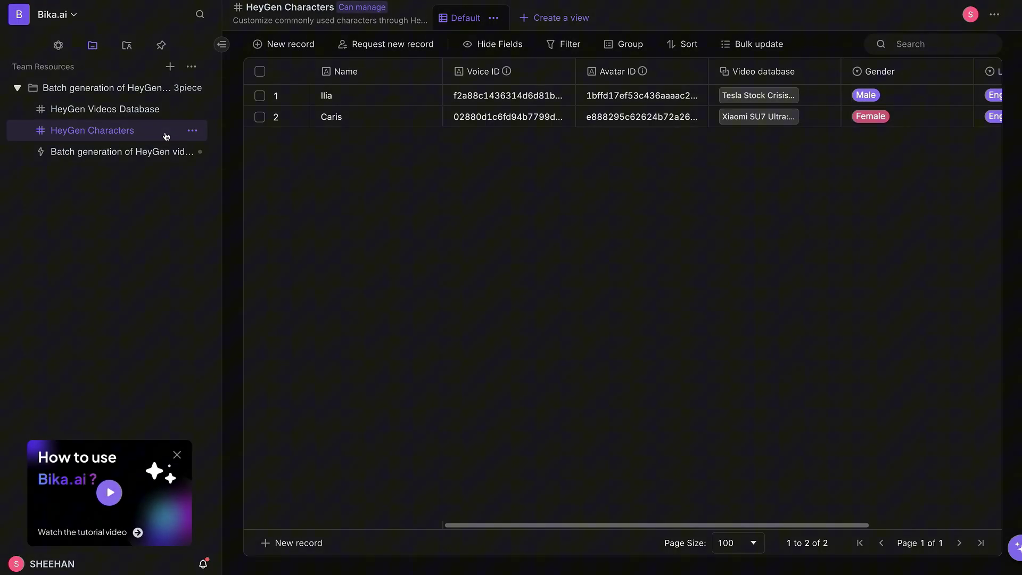
click(315, 544)
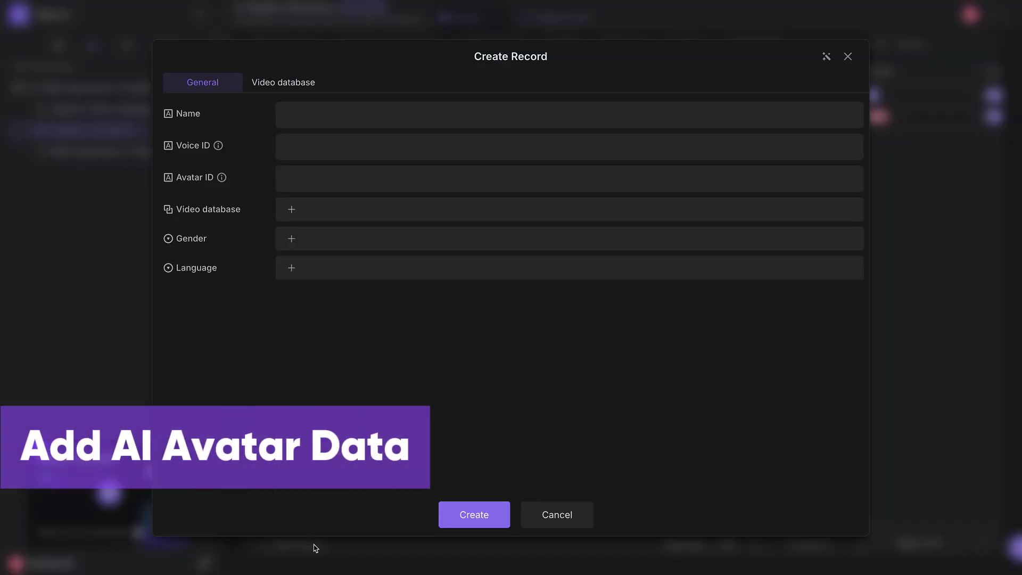
click(365, 119)
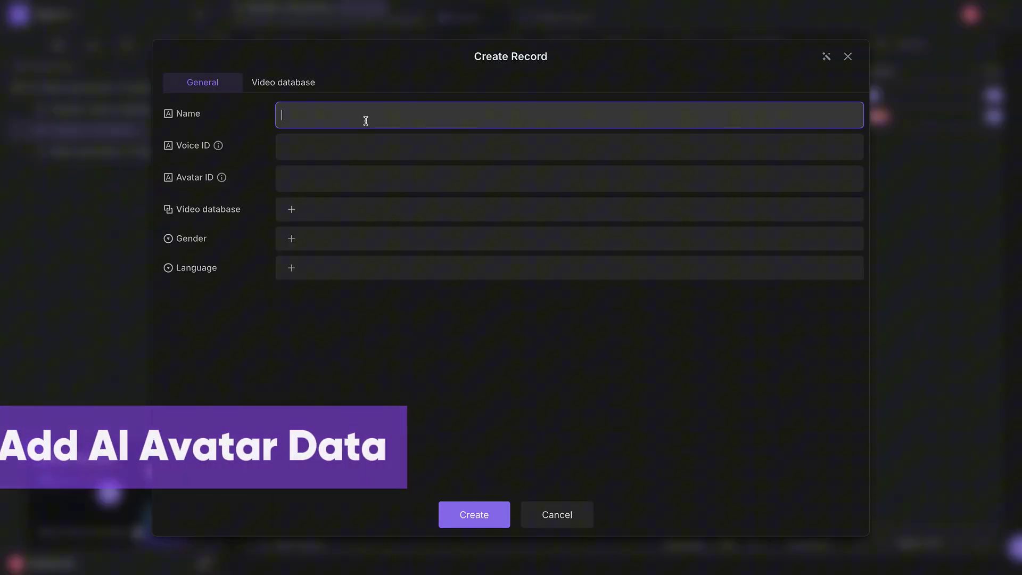
text(G)
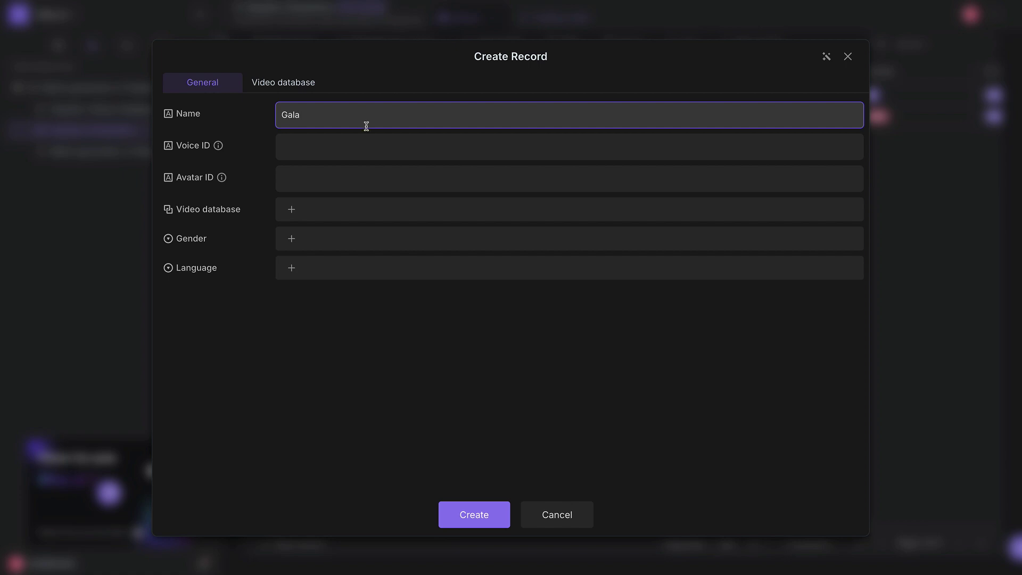
text(ala)
click(365, 147)
key(ctrl+v)
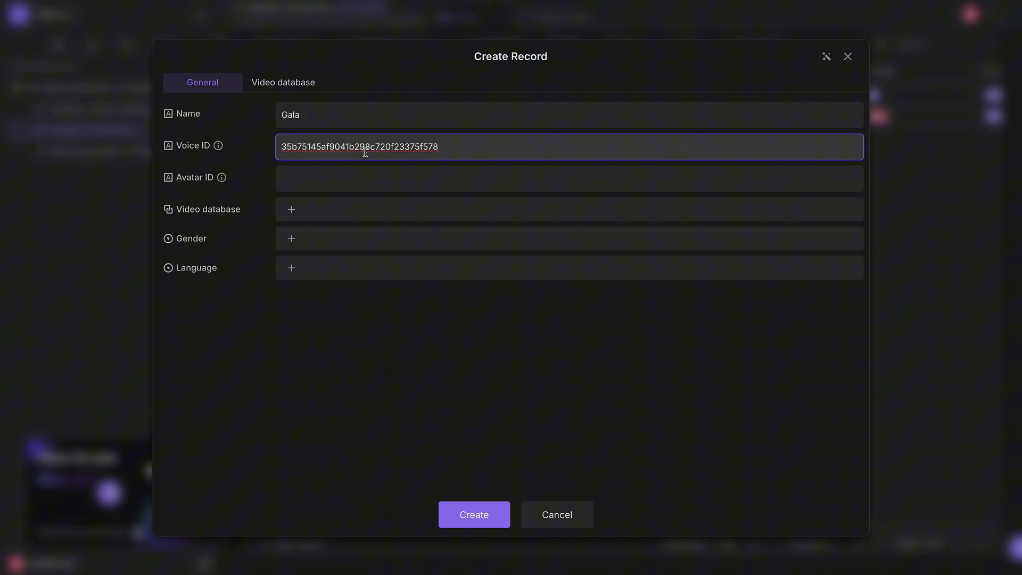
click(362, 185)
key(ctrl+v)
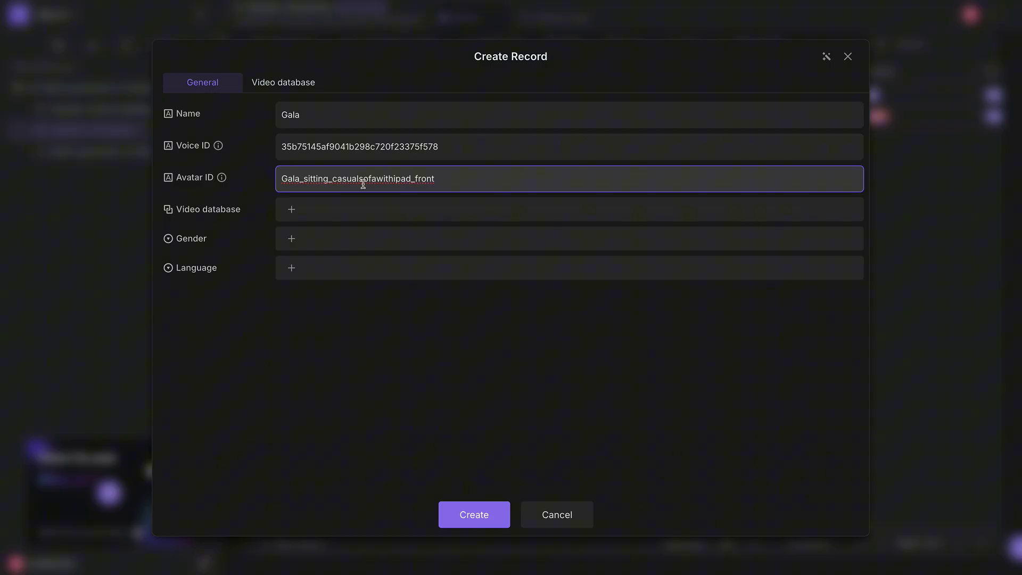
- Set the Gala record's gender to Female and language to English, then create it
click(292, 237)
click(314, 316)
click(292, 268)
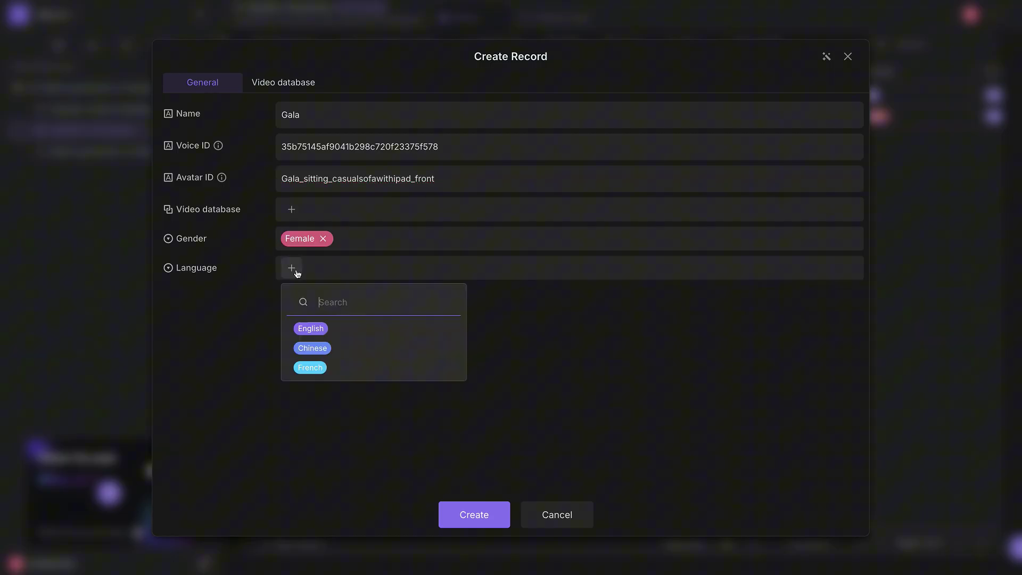
click(319, 328)
click(467, 516)
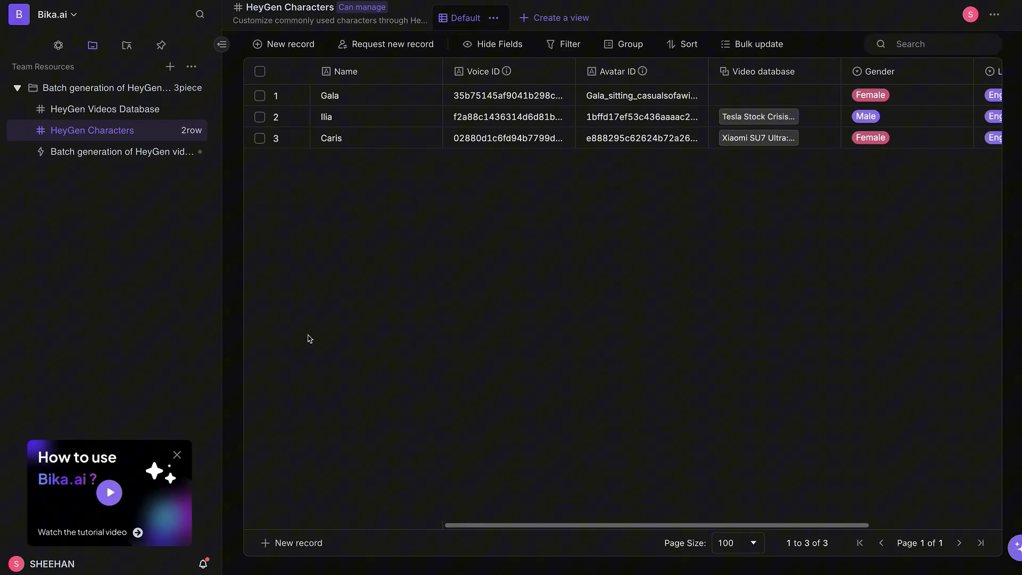
- Open the HeyGen Videos Database and scroll across its columns to review the video parameters
click(162, 109)
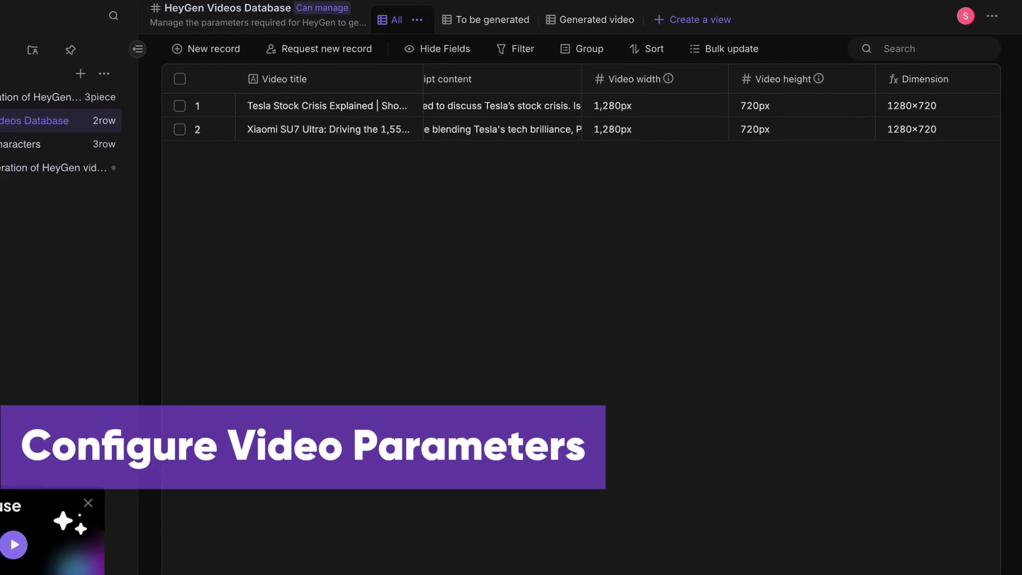
scroll(660, 120, right, 5)
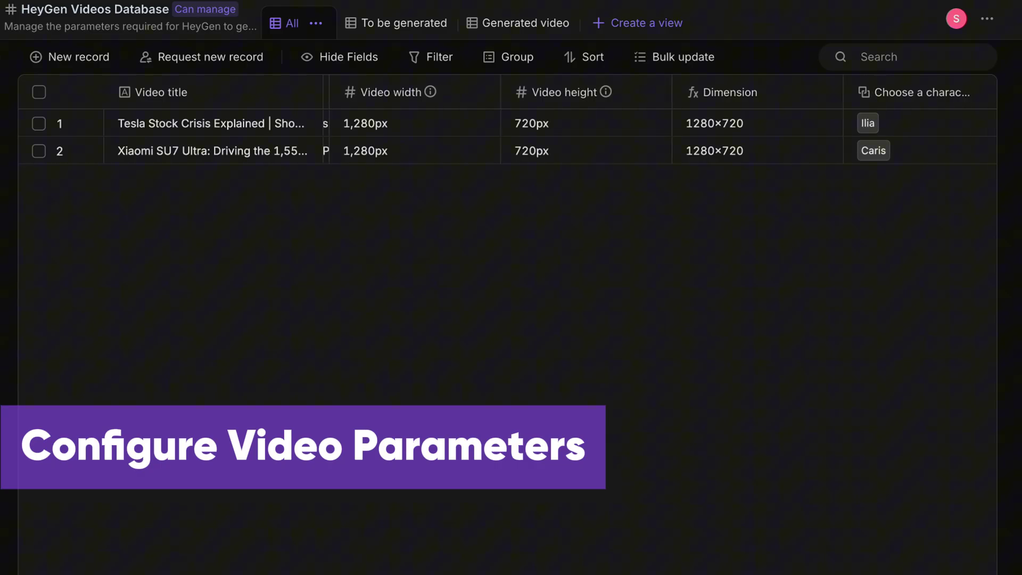
scroll(660, 120, right, 5)
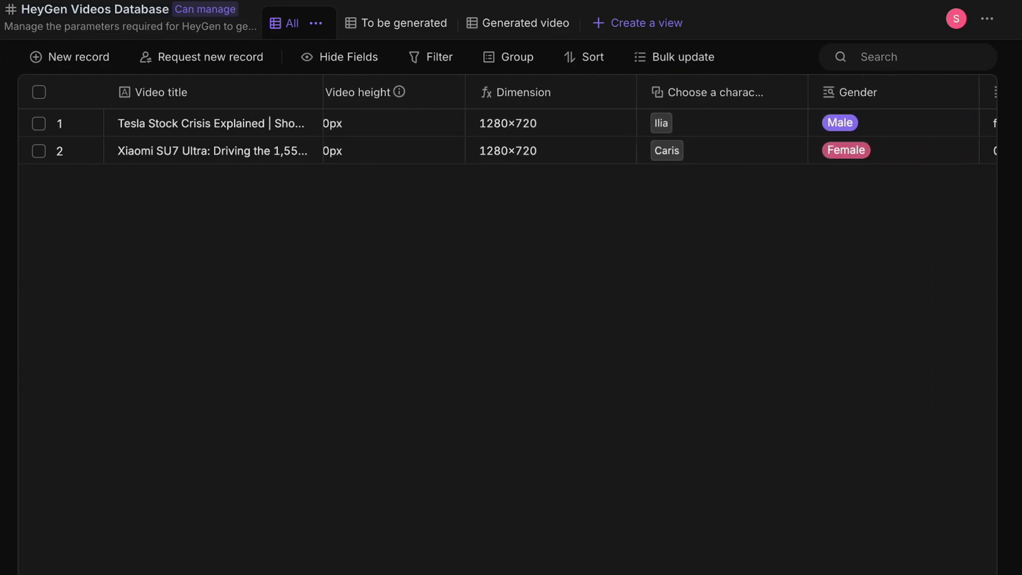
scroll(660, 119, right, 5)
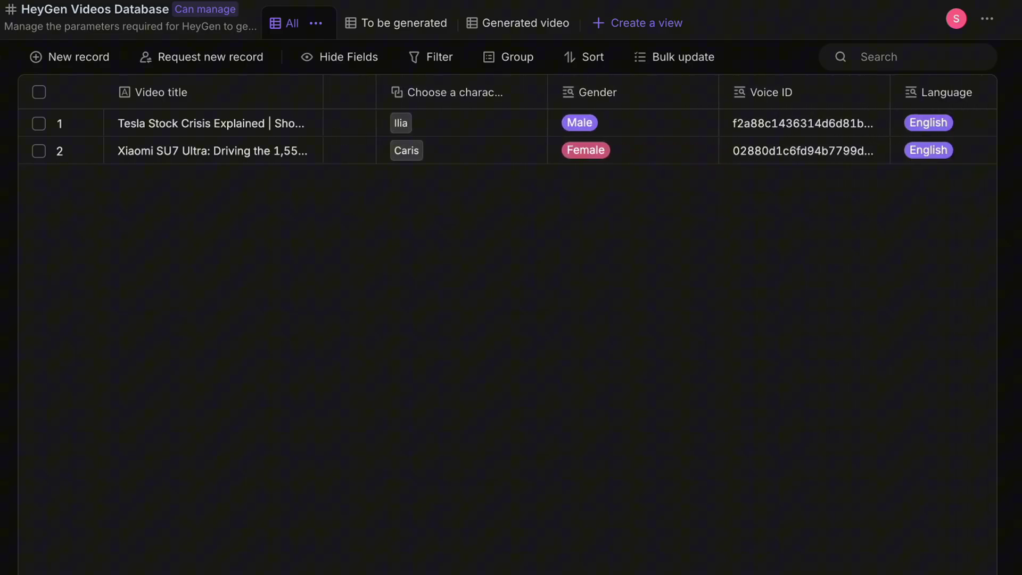
scroll(660, 120, right, 5)
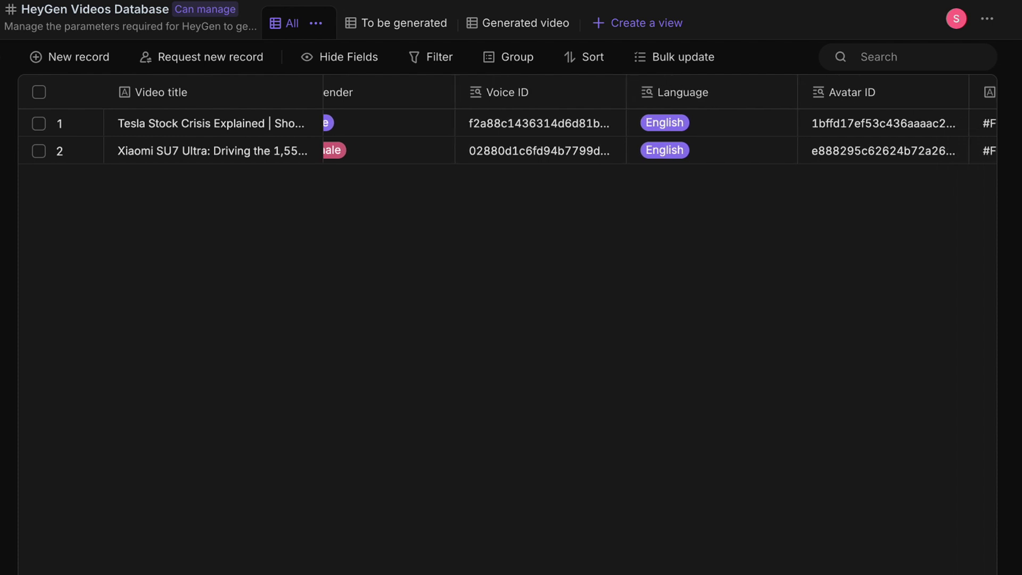
scroll(660, 120, right, 5)
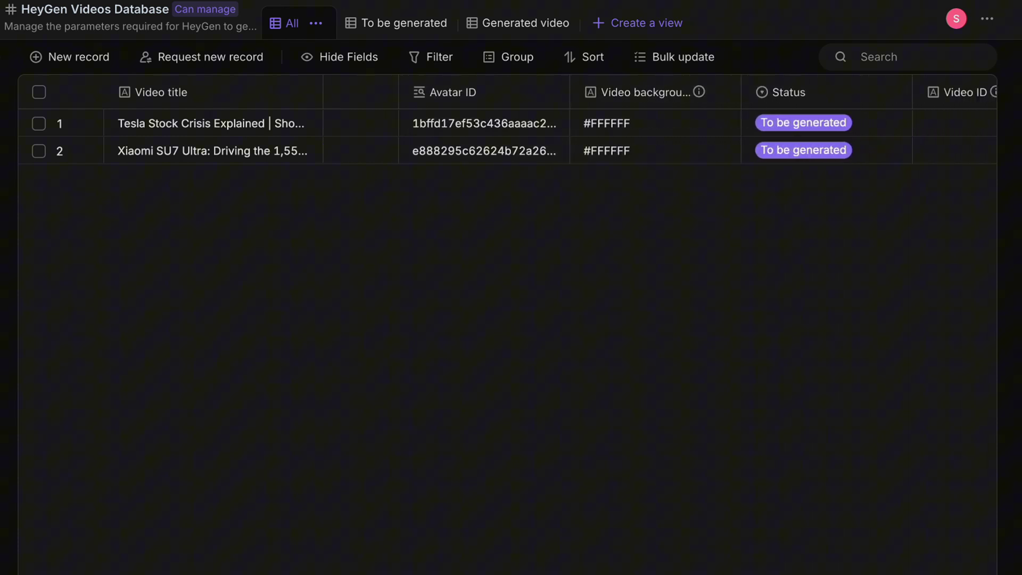
scroll(659, 120, right, 5)
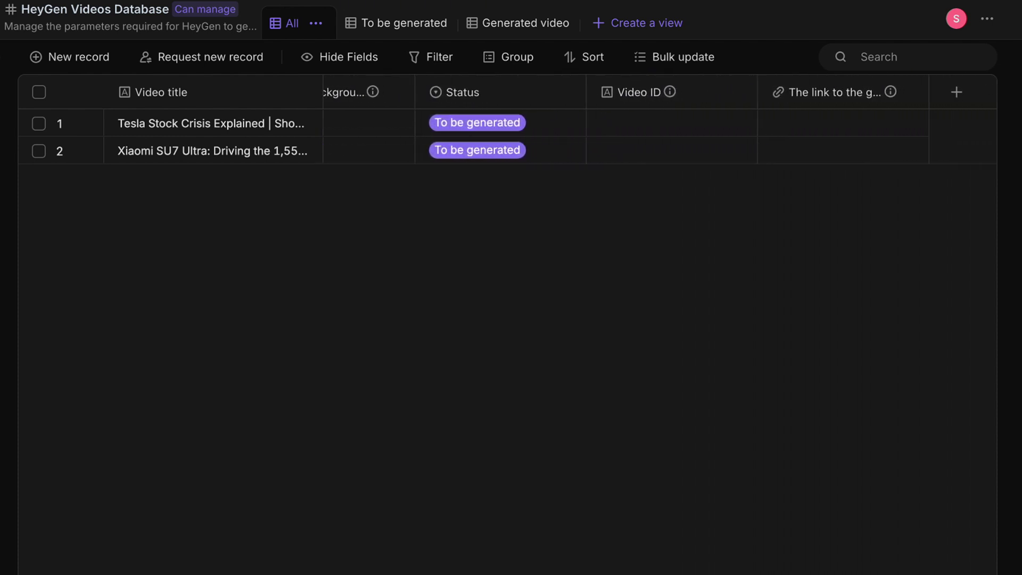
scroll(875, 535, left, 3)
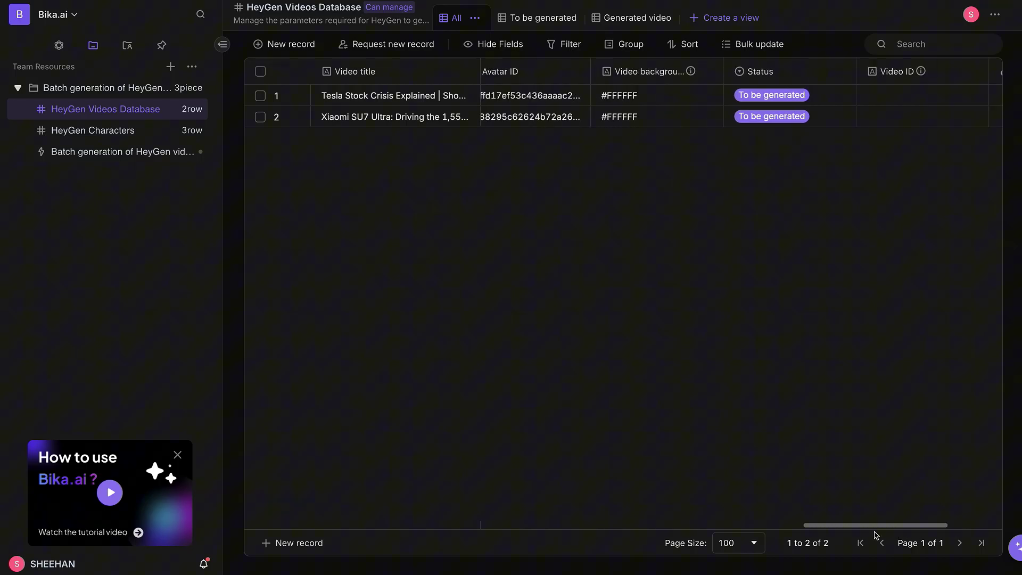
drag(876, 535, 556, 532)
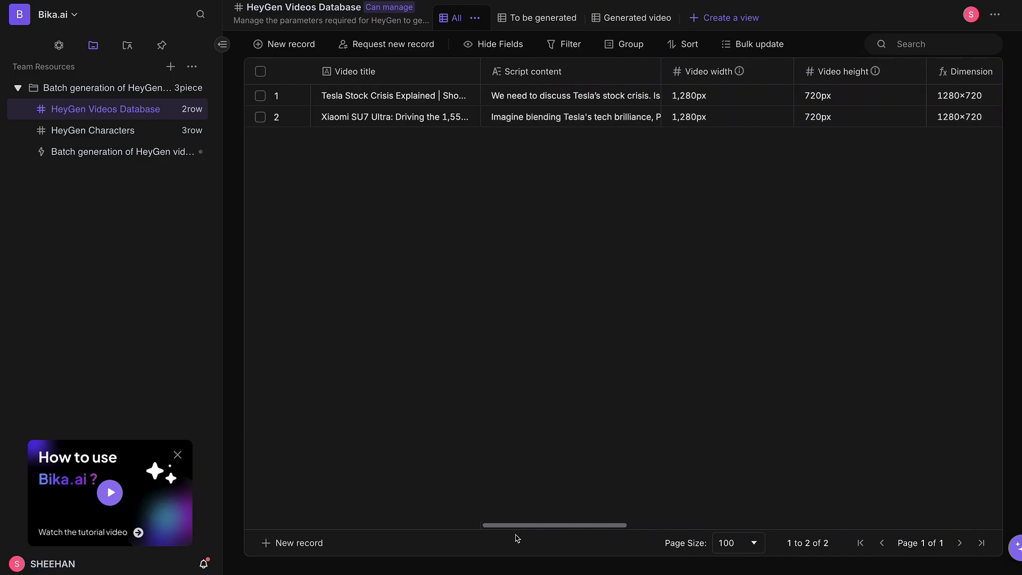
- Create a '7 Top Online Colleges for Adults' video record with its script, width 1280 and height 720
click(314, 543)
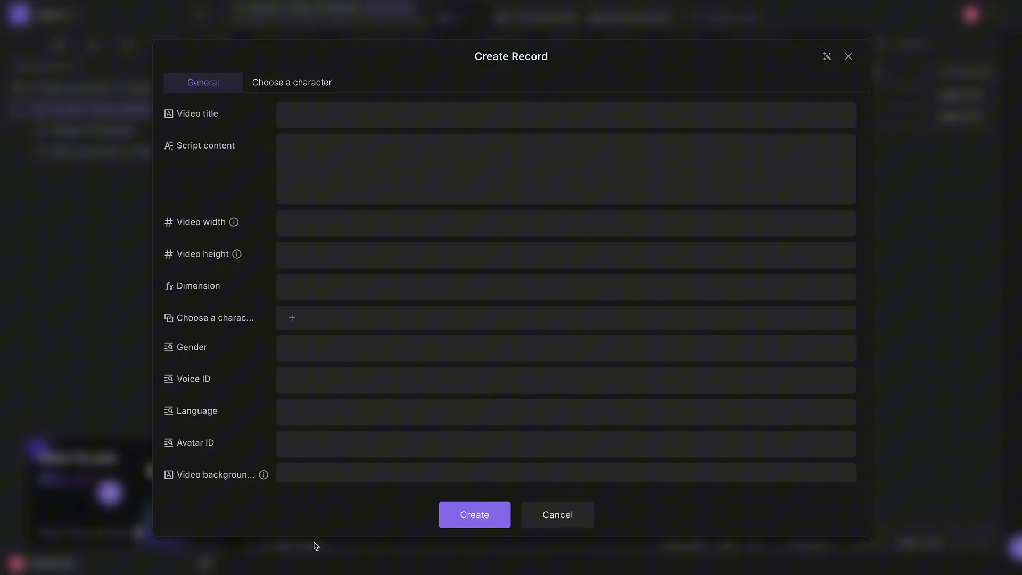
click(395, 119)
key(ctrl+v)
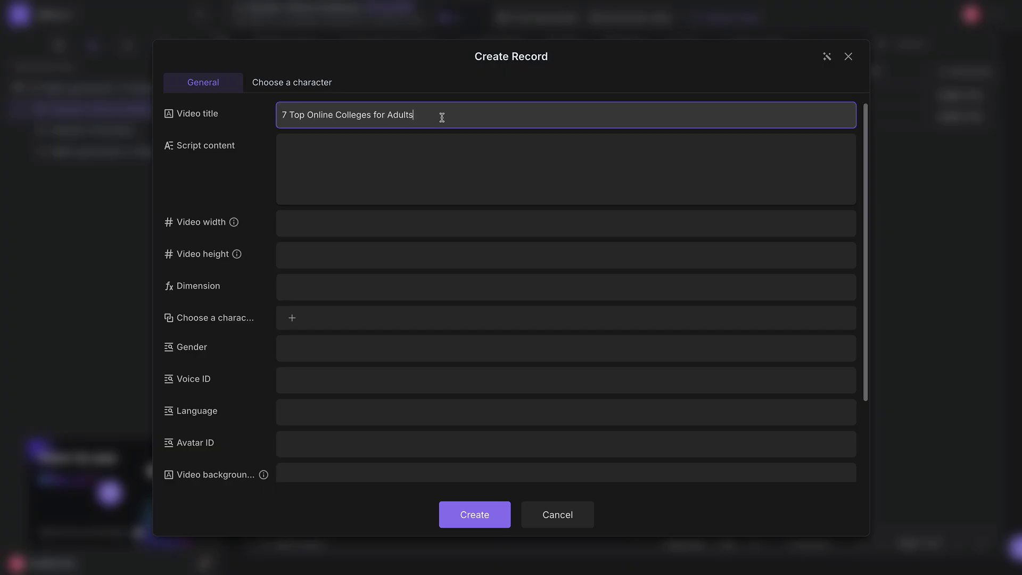
click(432, 149)
key(ctrl+v)
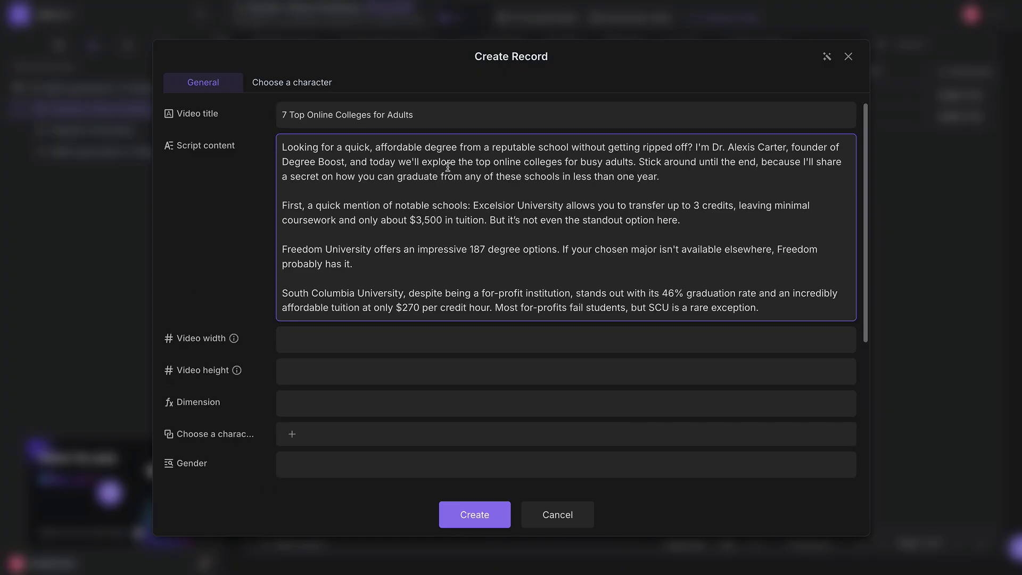
click(381, 343)
text(1,280)
click(373, 361)
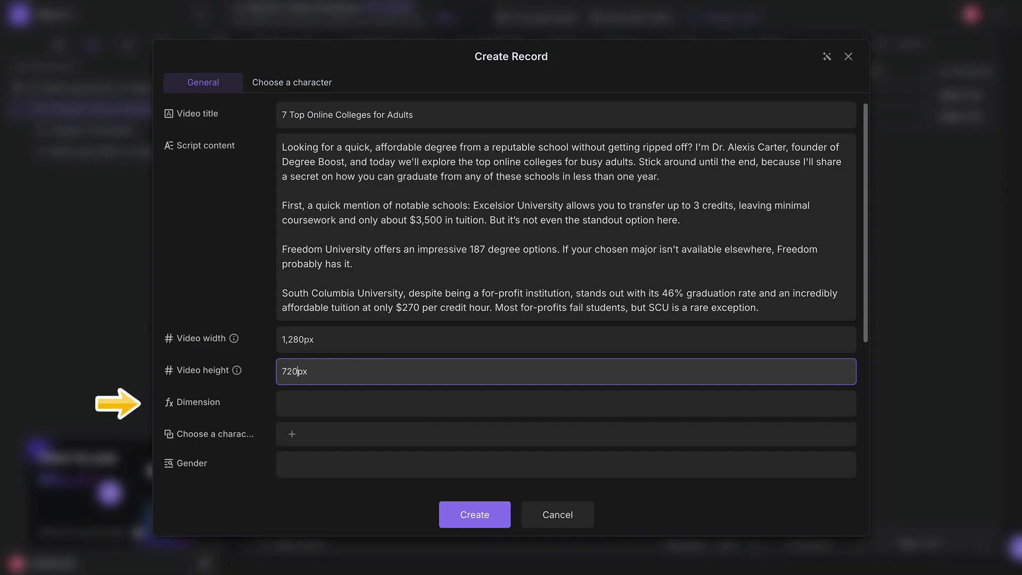
click(473, 514)
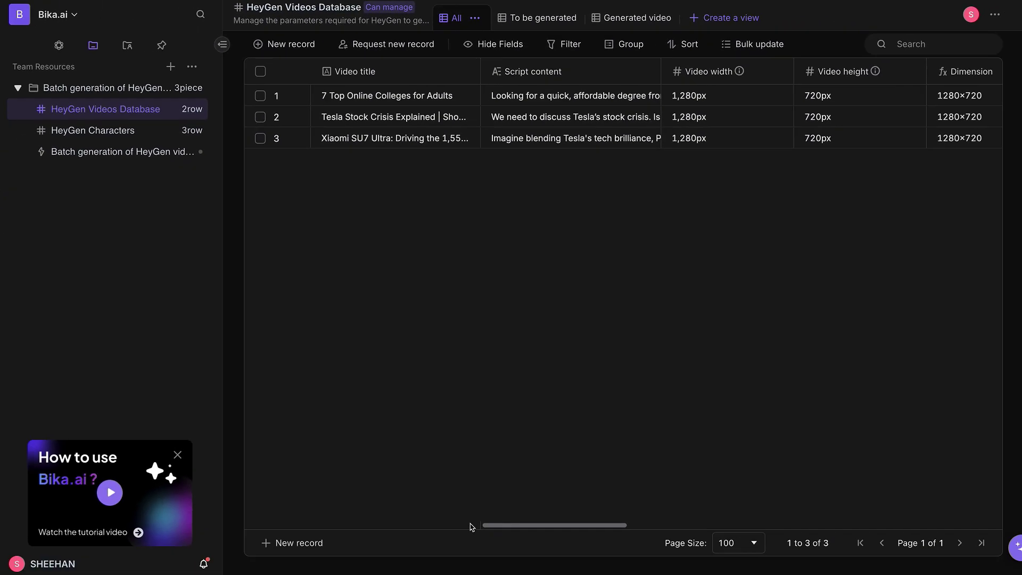
- Link Gala as the character for row 1, filling in its gender, voice, language and avatar
drag(500, 527, 665, 538)
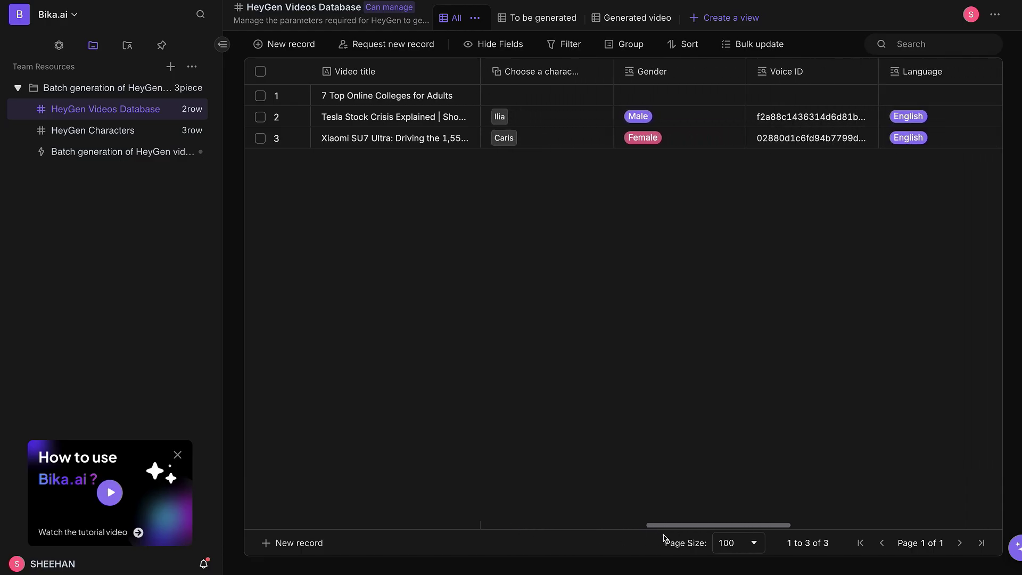
click(585, 101)
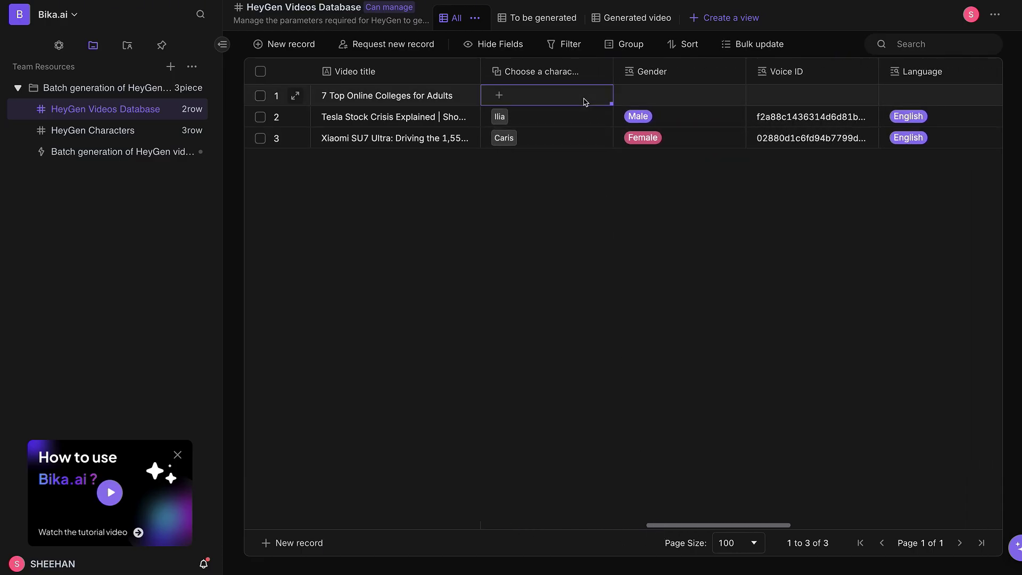
click(506, 98)
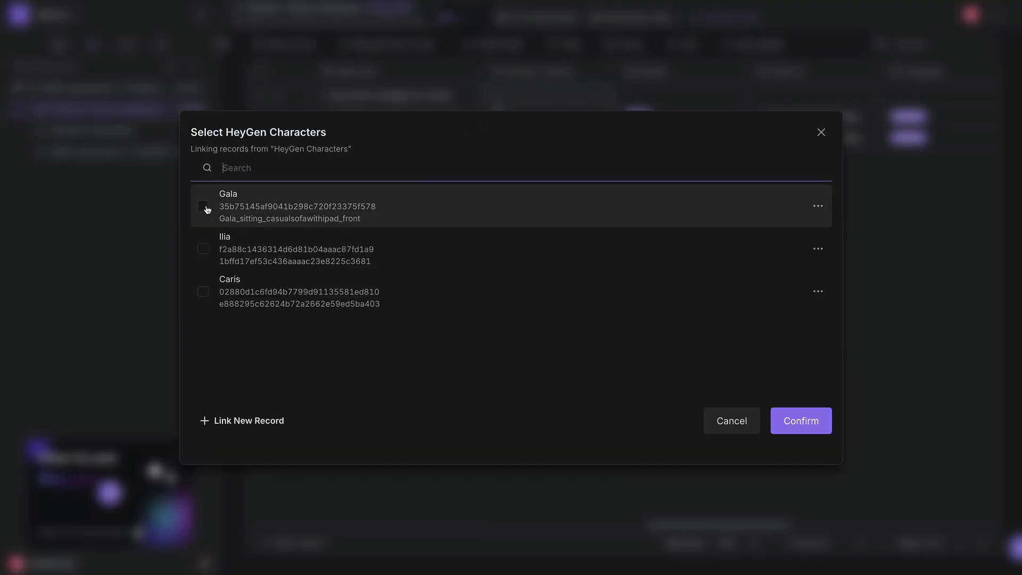
click(282, 209)
click(778, 422)
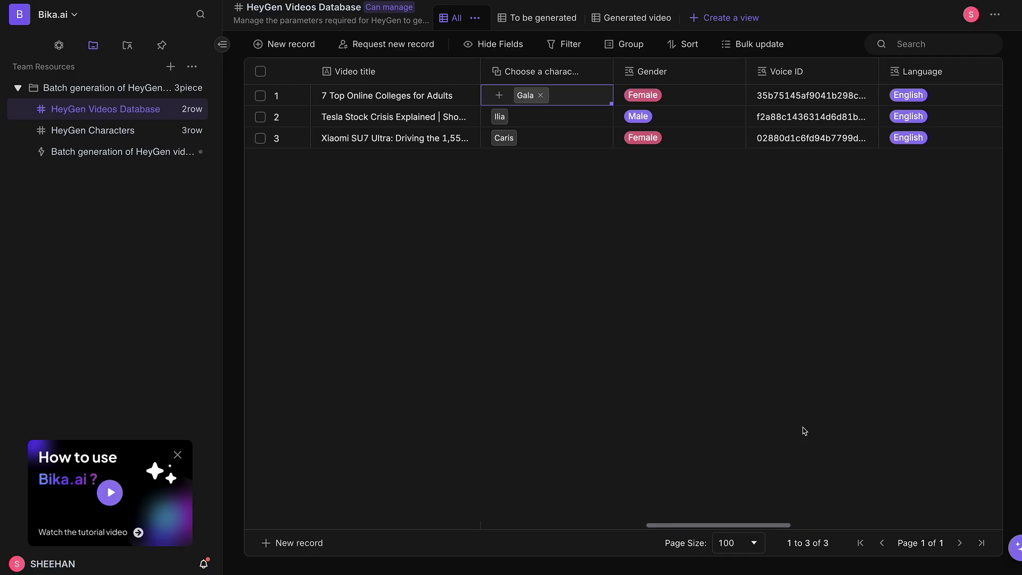
drag(773, 526, 960, 526)
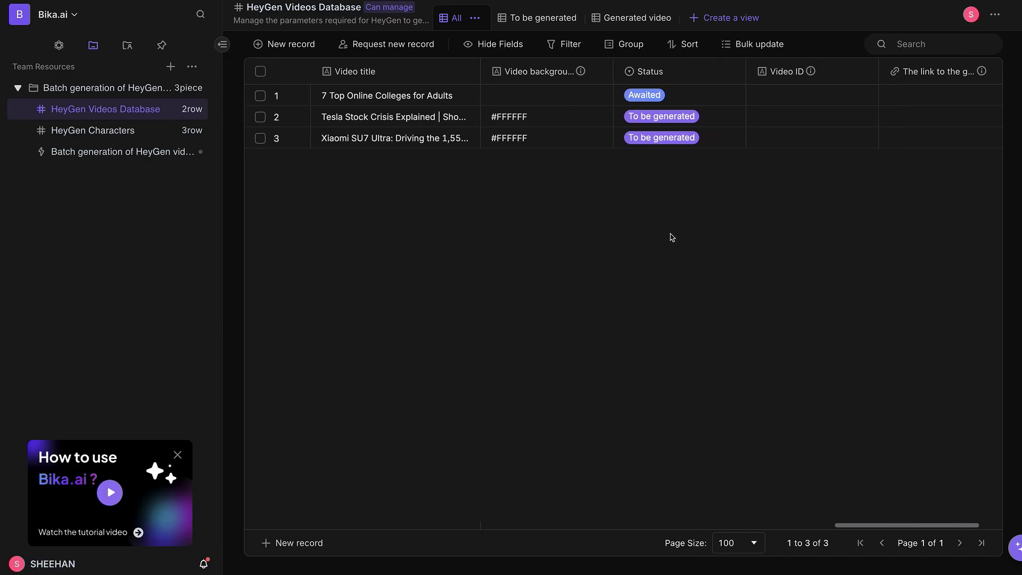
- Set row 1's video background to #FFFFFF and its status to To be generated
click(579, 101)
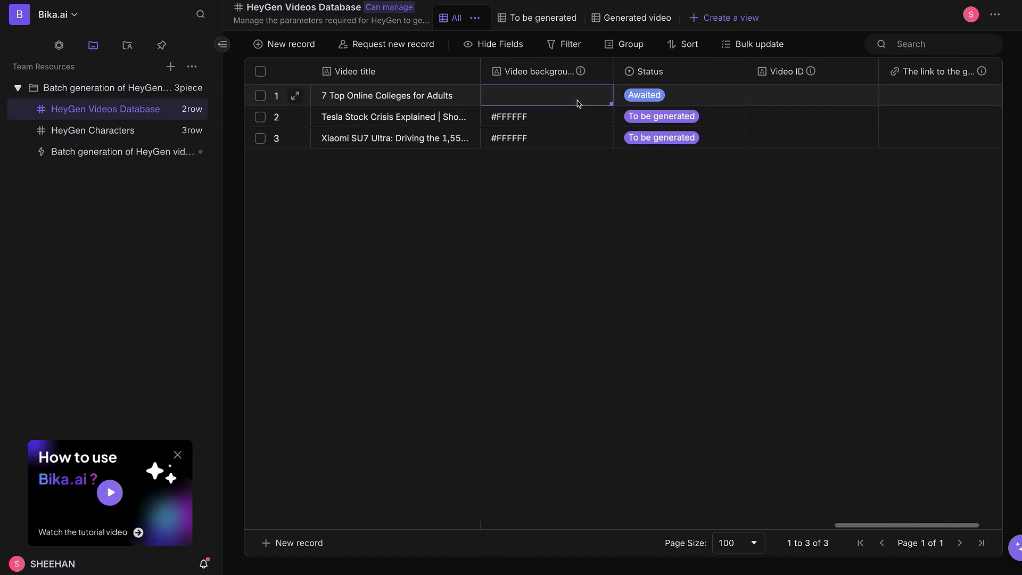
text(#FFFFFF)
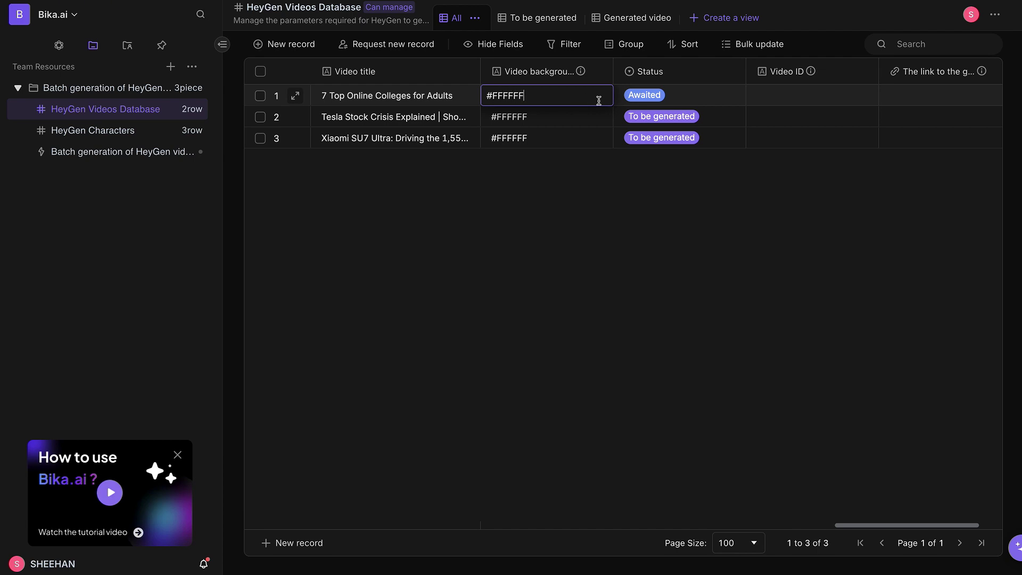
click(690, 101)
click(690, 101)
click(699, 167)
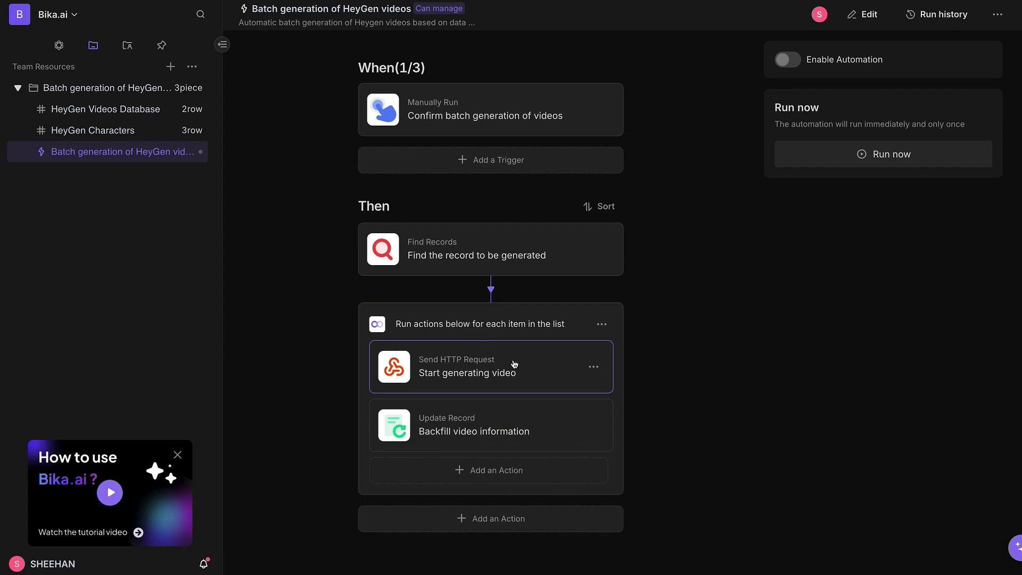
- Open the Start generating video HTTP request's action configuration in the Batch generation automation
click(527, 368)
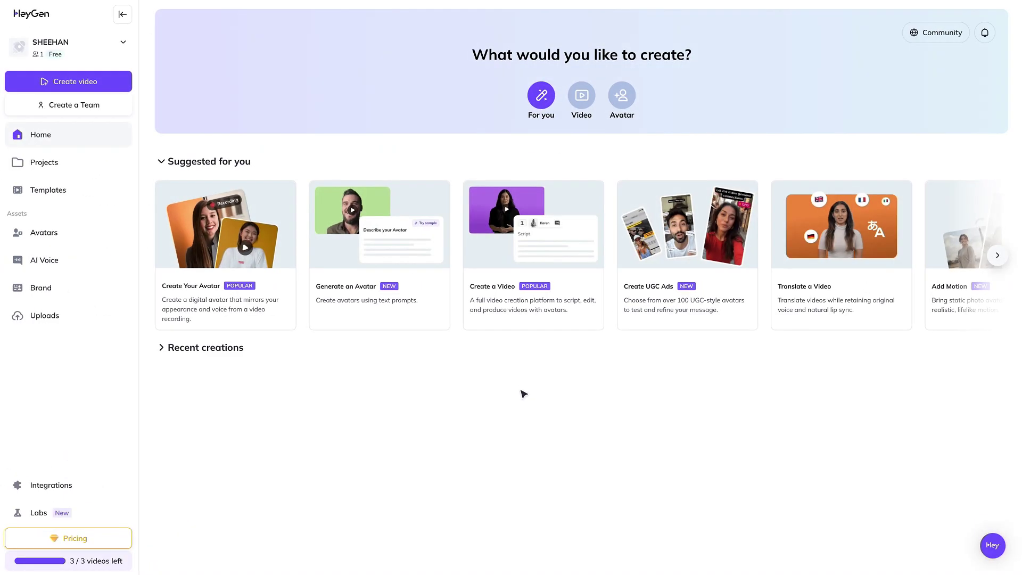
- Copy the API token from HeyGen's Subscriptions > HeyGen API settings
click(122, 46)
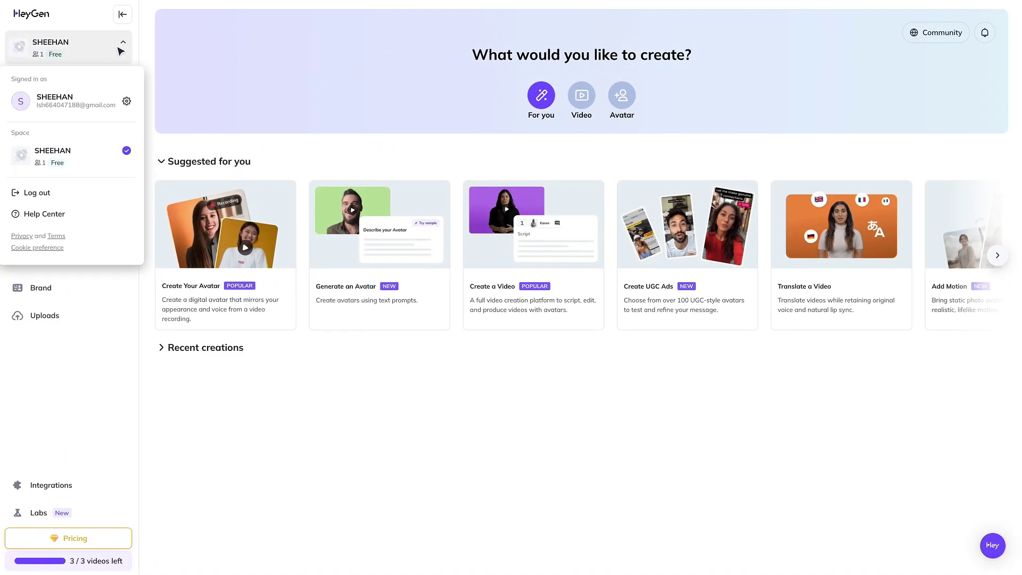
click(127, 108)
click(69, 143)
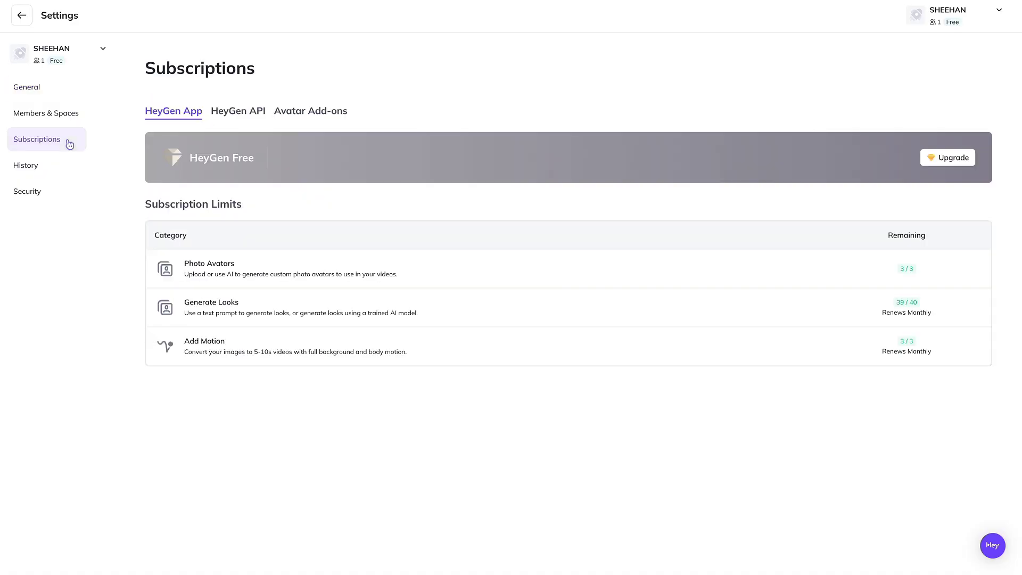
click(235, 117)
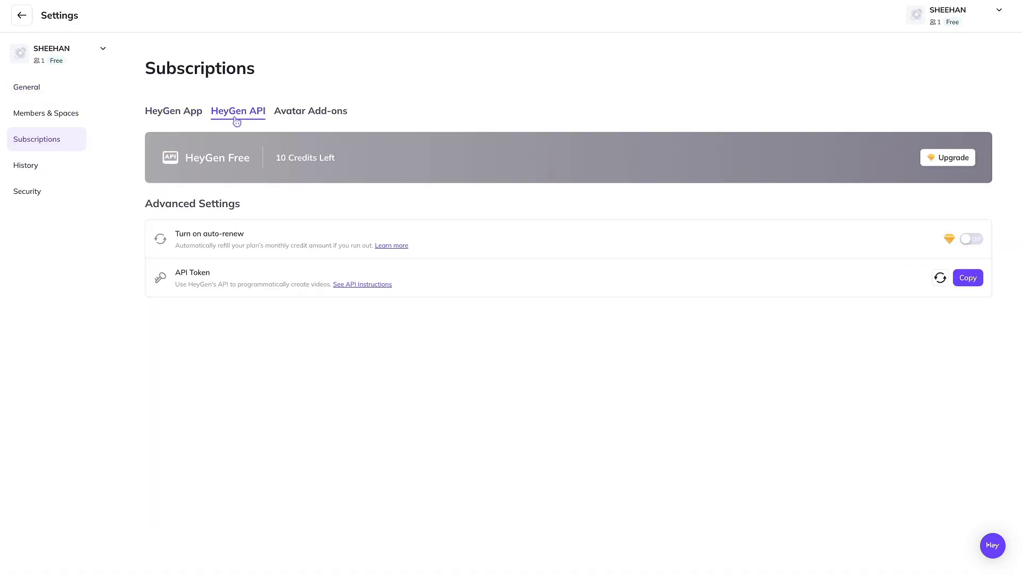
click(970, 285)
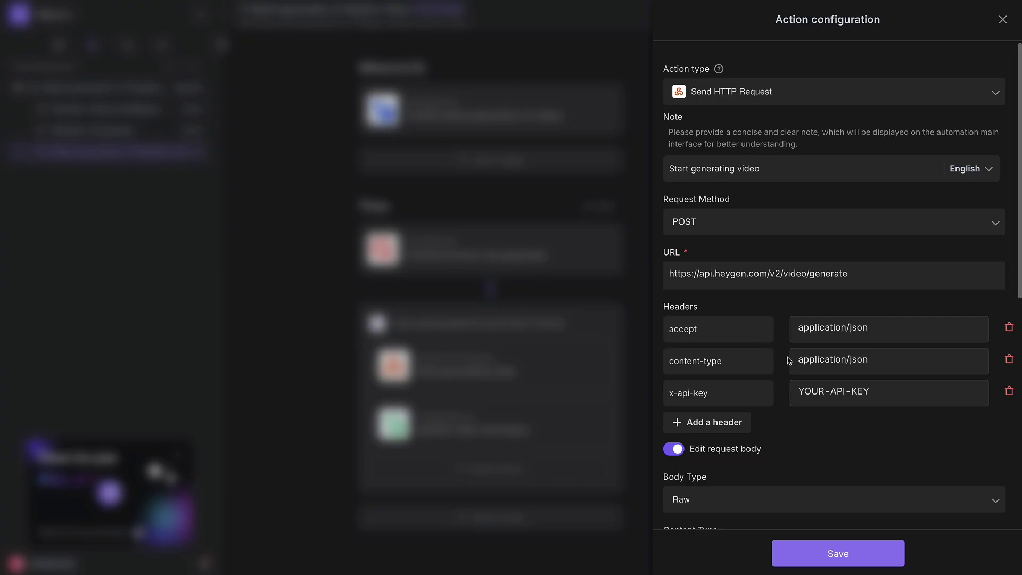
- Replace YOUR-API-KEY in the x-api-key header with the HeyGen API token and save
drag(875, 389, 788, 391)
key(ctrl+v)
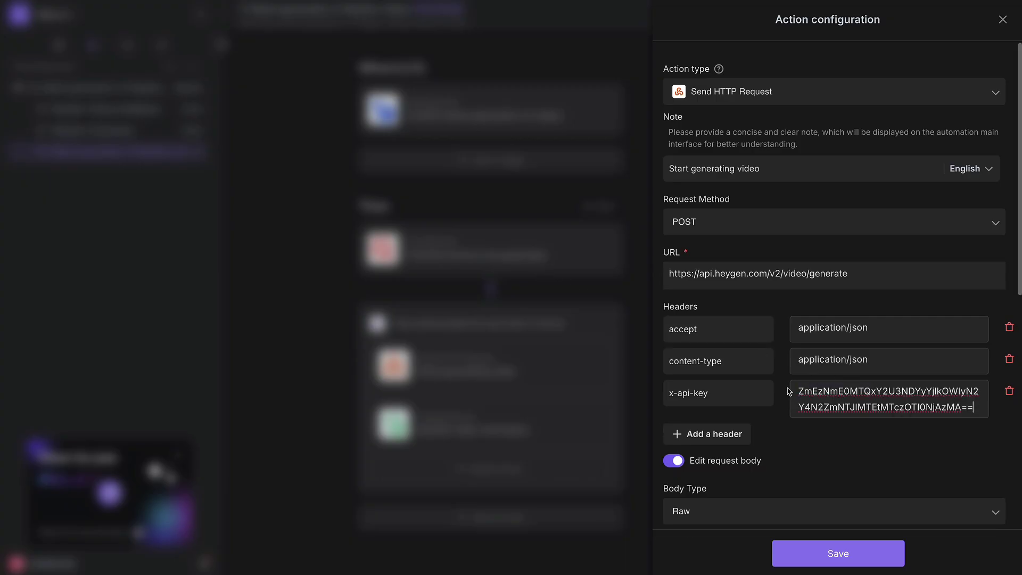
click(852, 551)
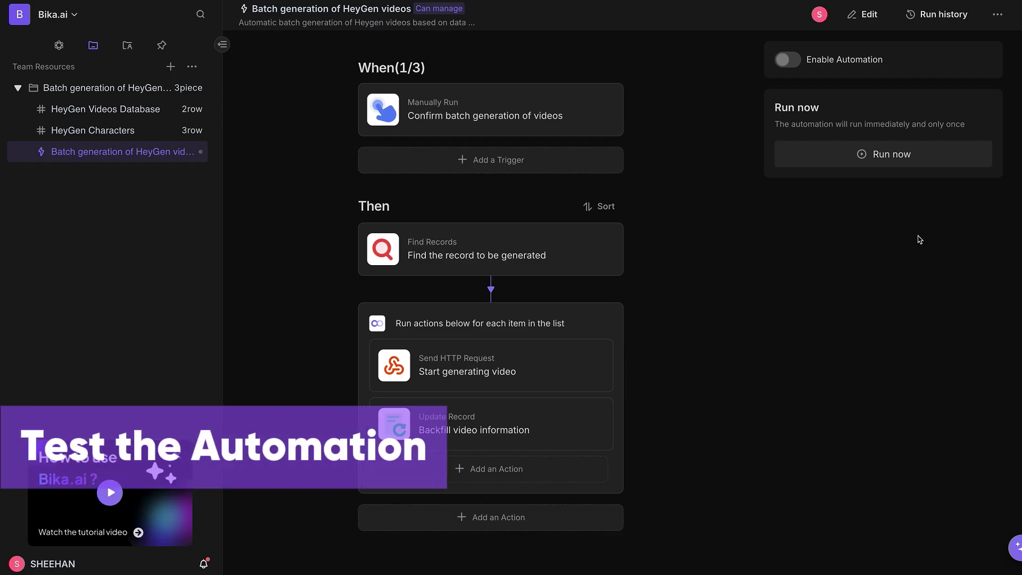
- Run the batch generation automation once, then check all three records show Completed with video links
click(929, 159)
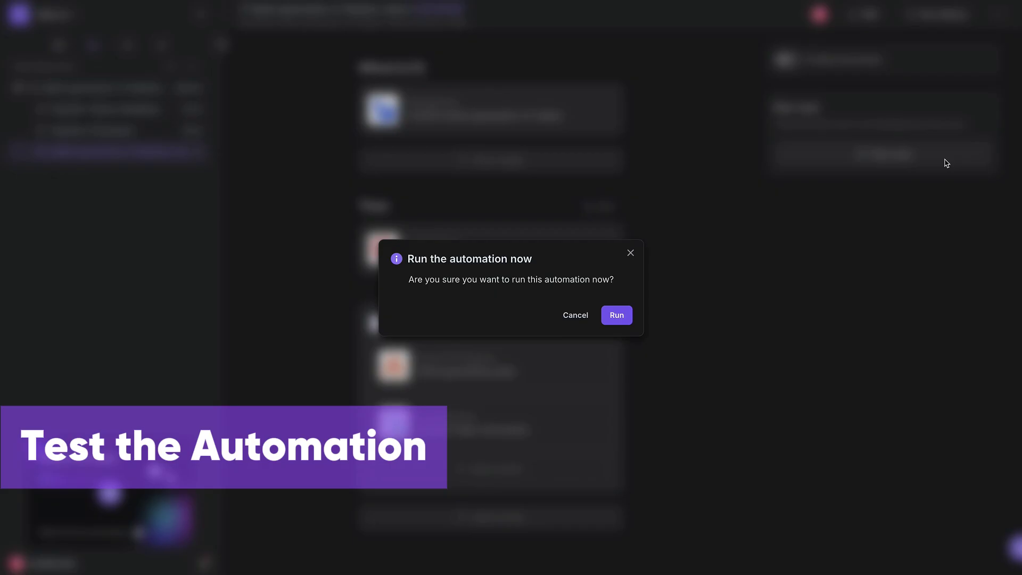
click(617, 315)
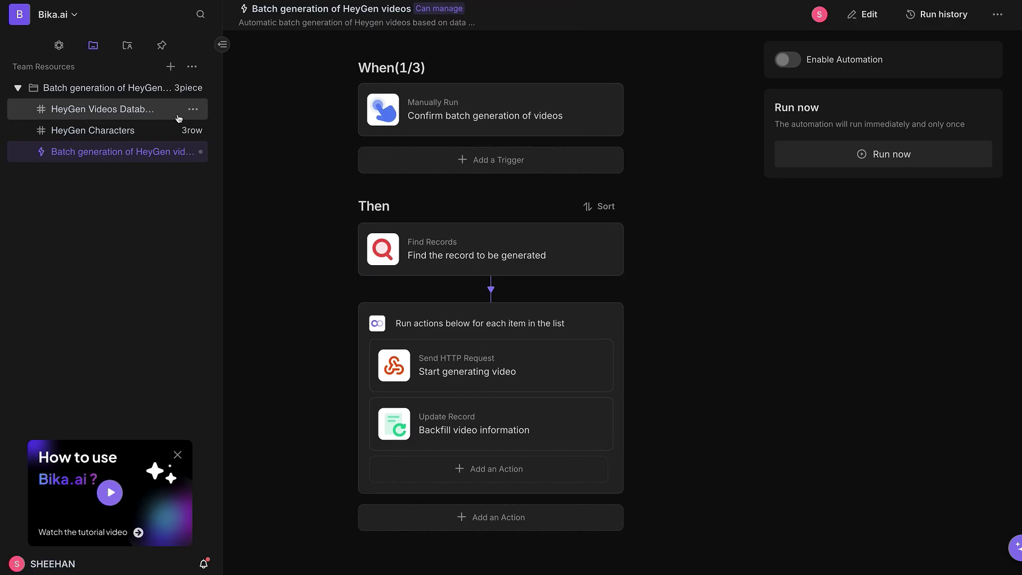
click(178, 118)
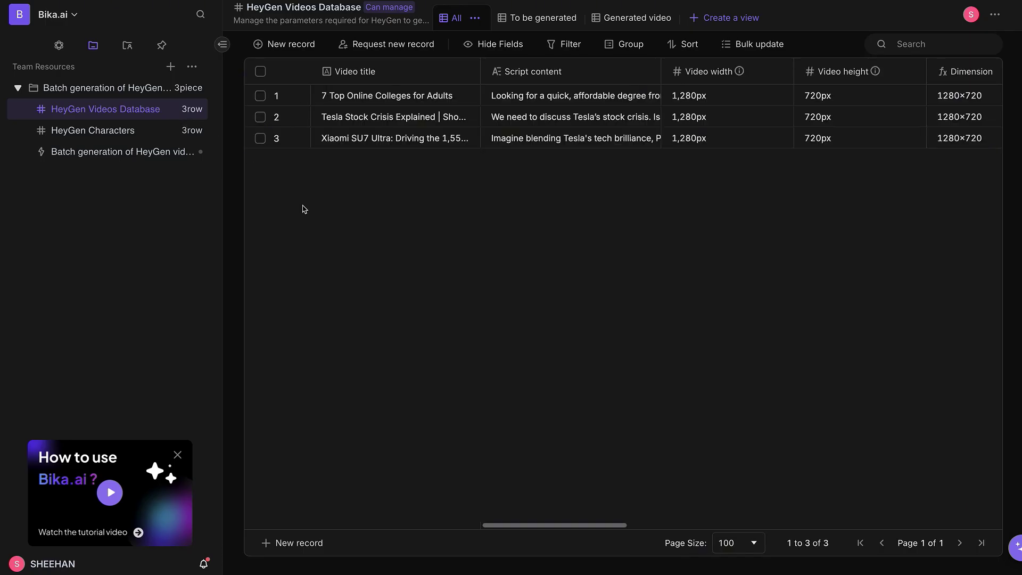
drag(587, 523, 970, 523)
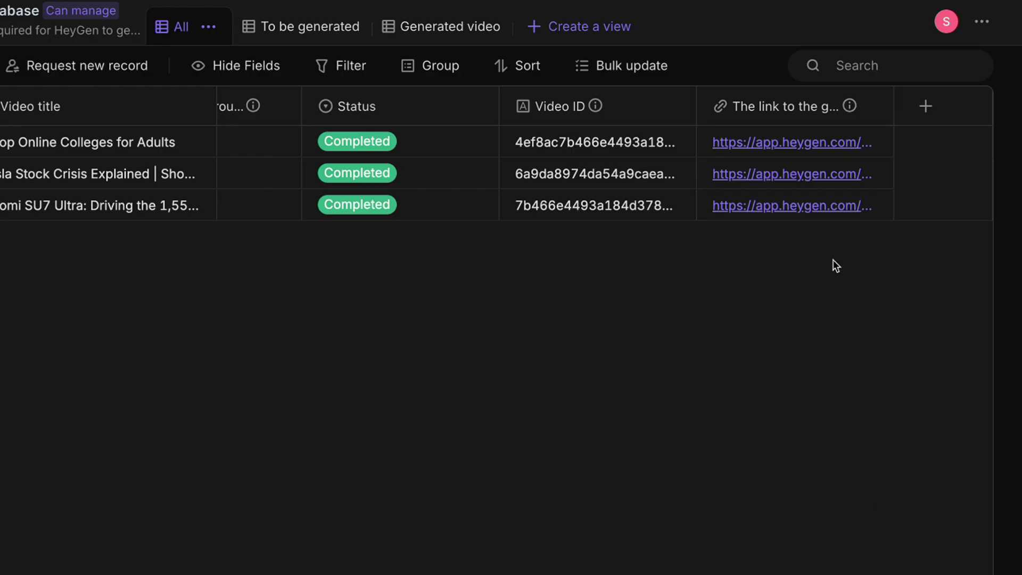
- Play the college video and the Xiaomi SU7 Ultra video from their HeyGen links
click(819, 144)
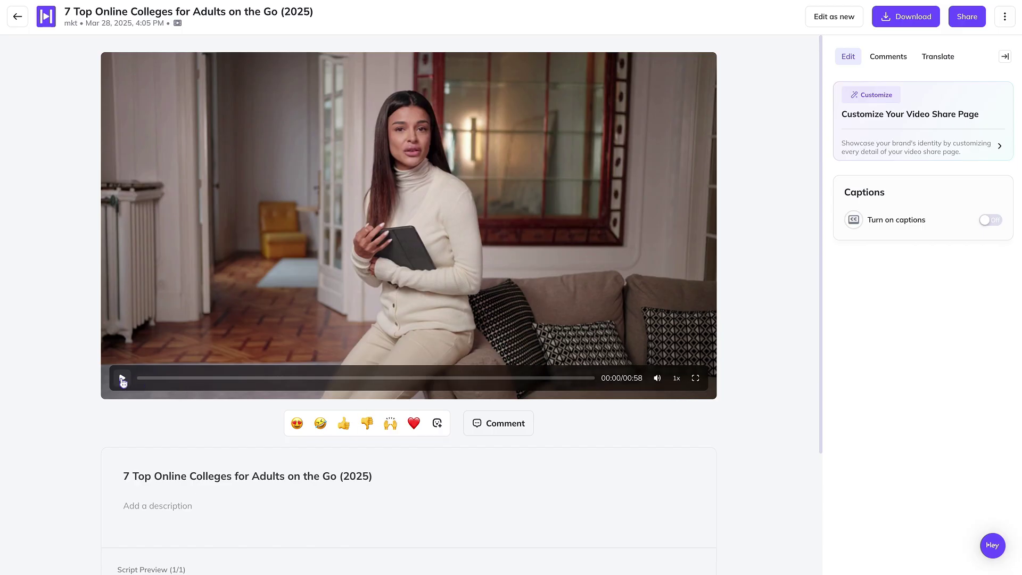
click(122, 378)
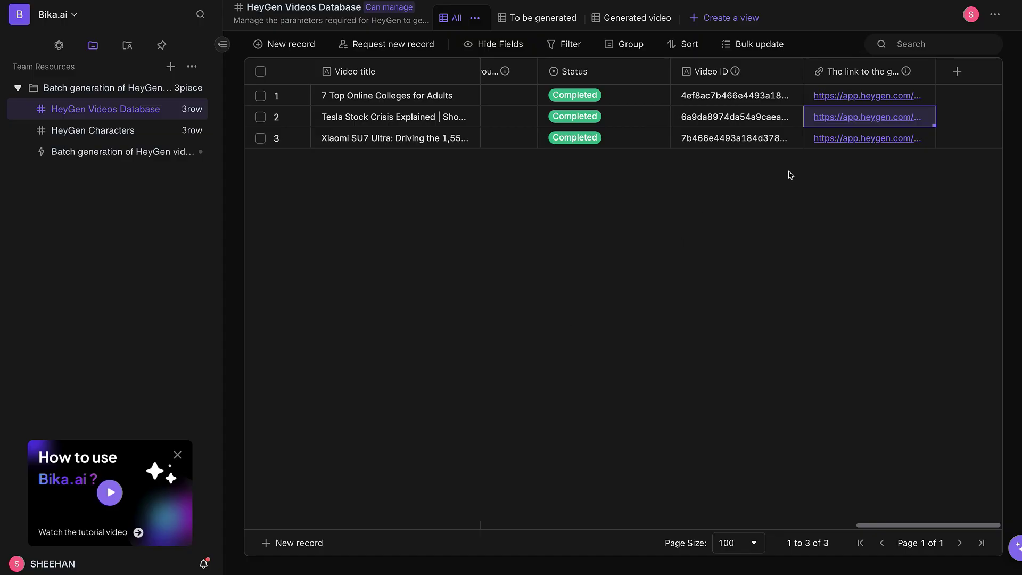
click(855, 144)
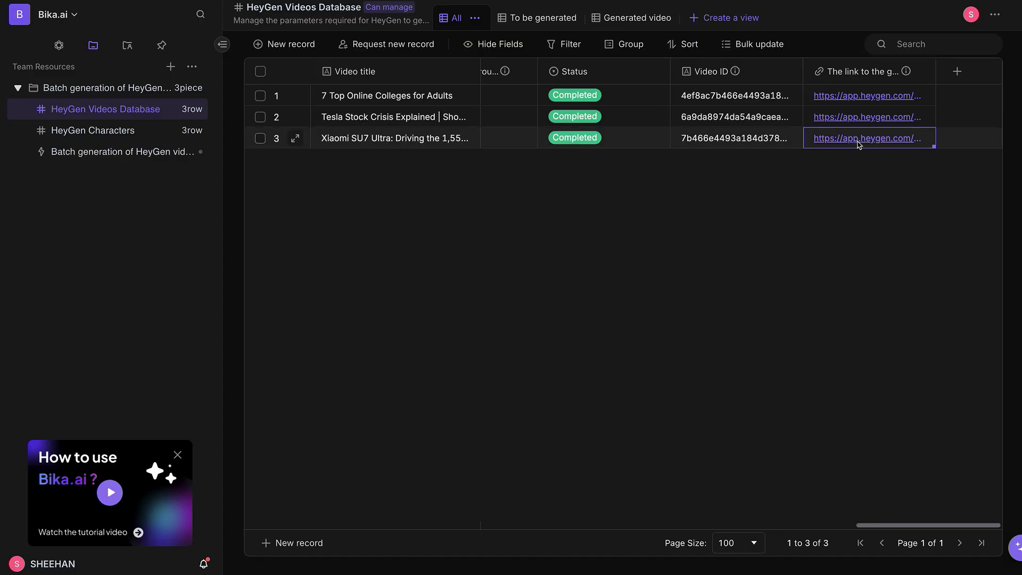
click(858, 139)
click(123, 378)
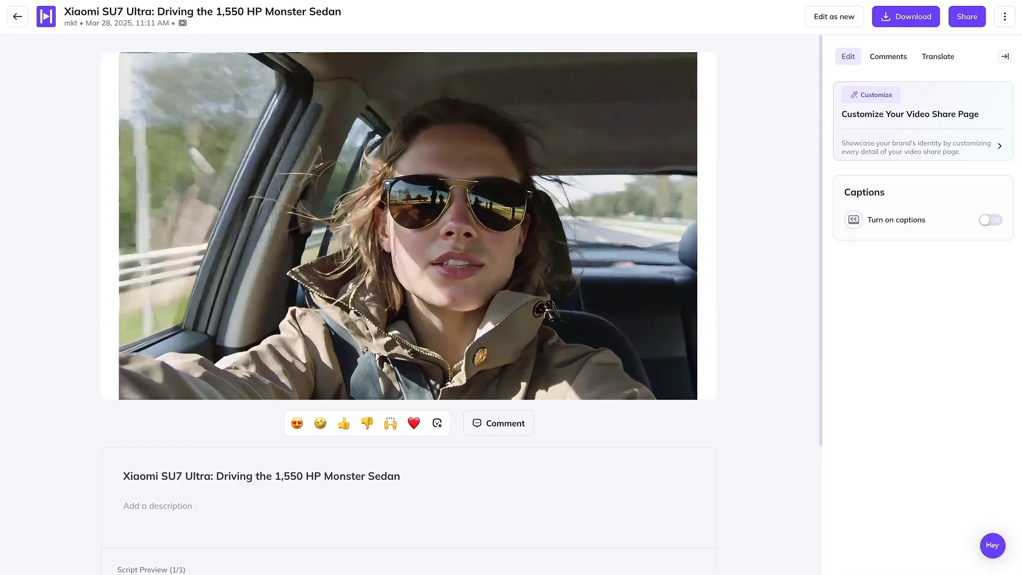